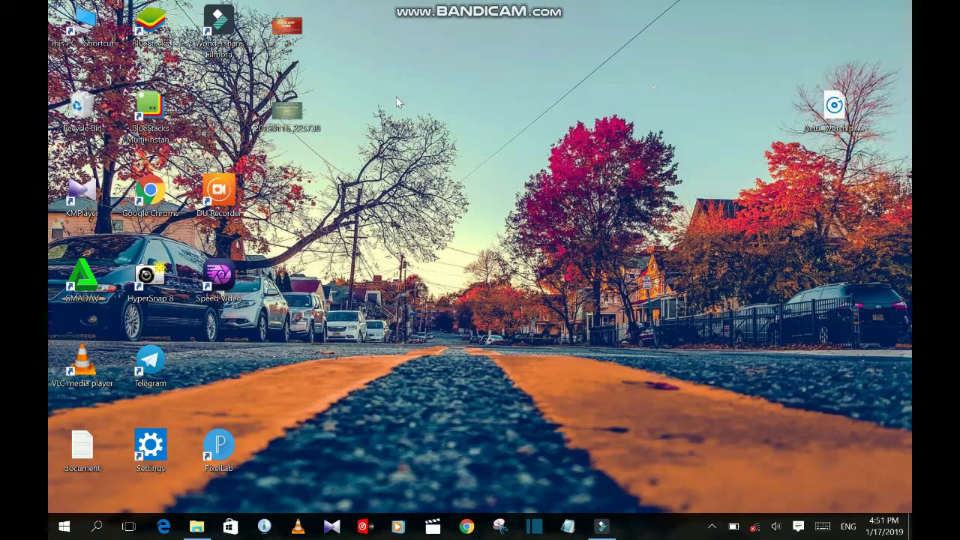
Step: Open Folder Options from This PC and turn off Hide extensions for known file types, applying the change
double_click(82, 27)
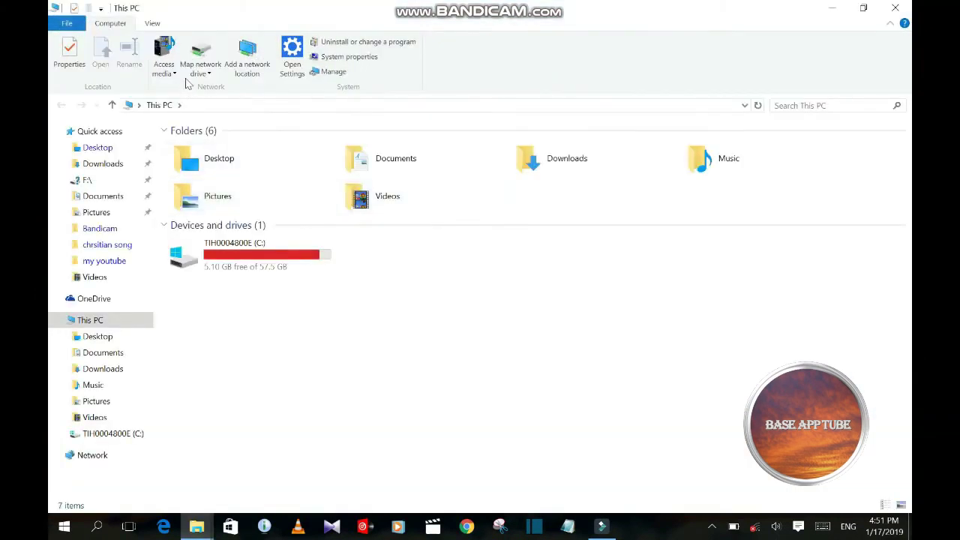
left_click(153, 23)
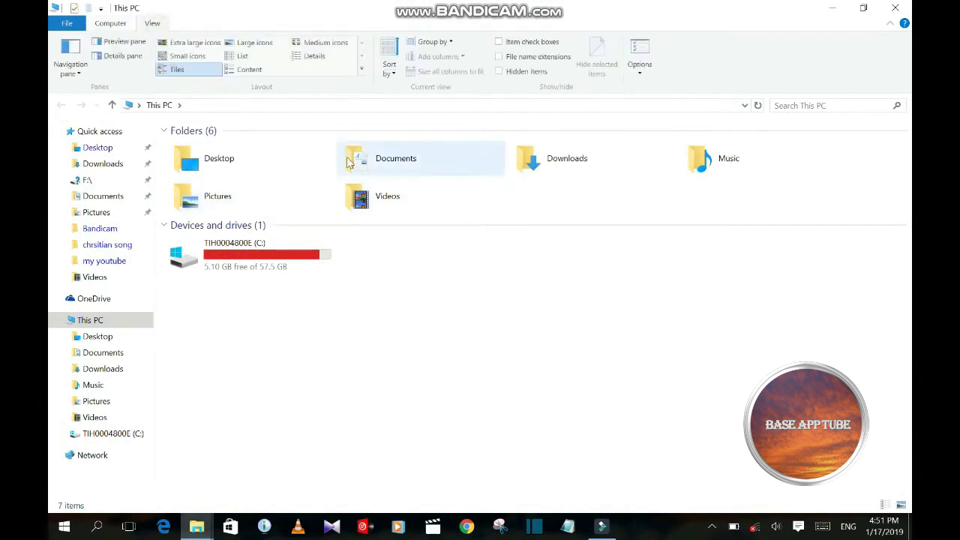
left_click(639, 72)
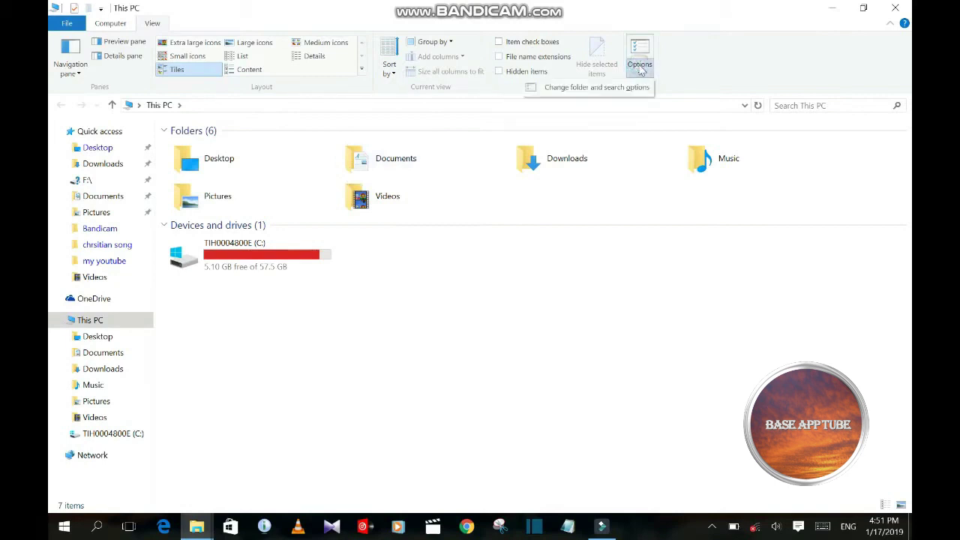
left_click(597, 89)
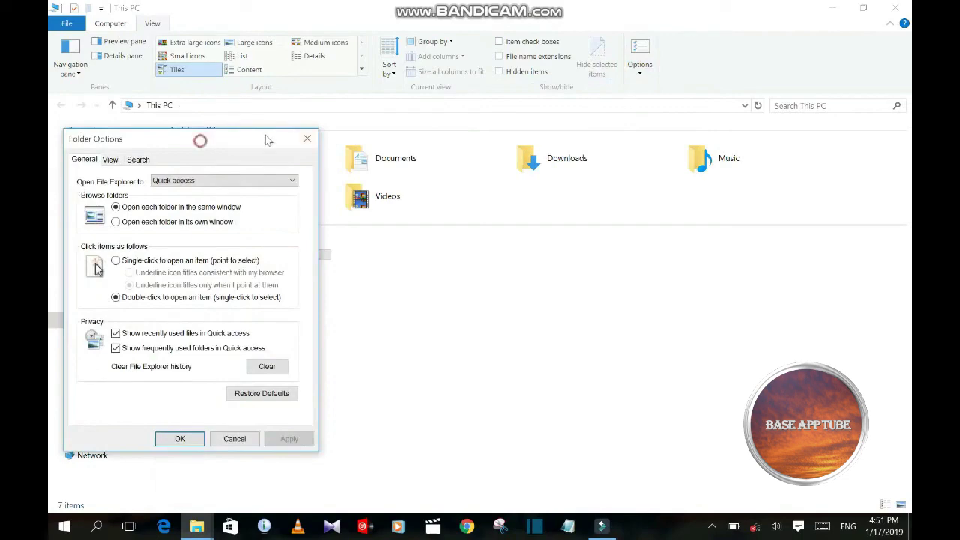
left_click_drag(269, 141, 456, 106)
left_click(365, 124)
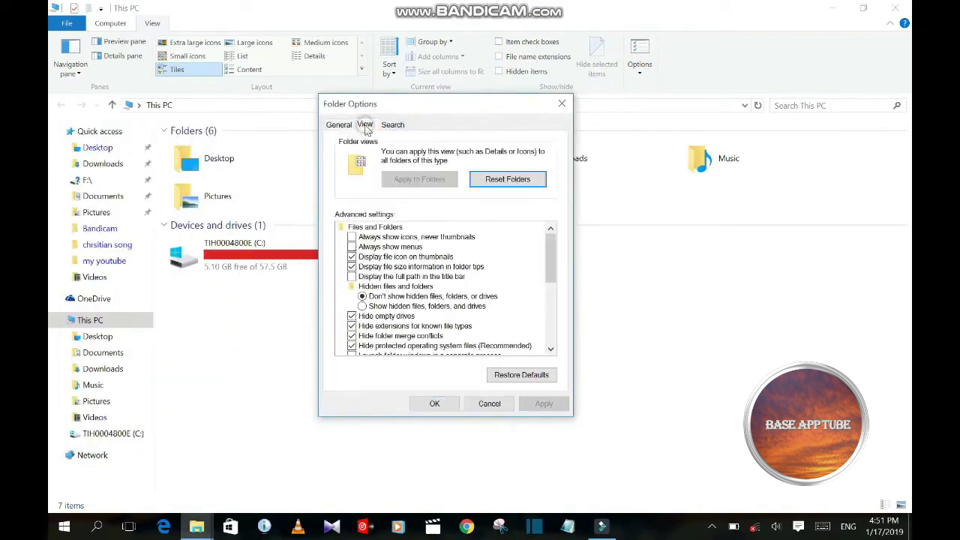
left_click(359, 327)
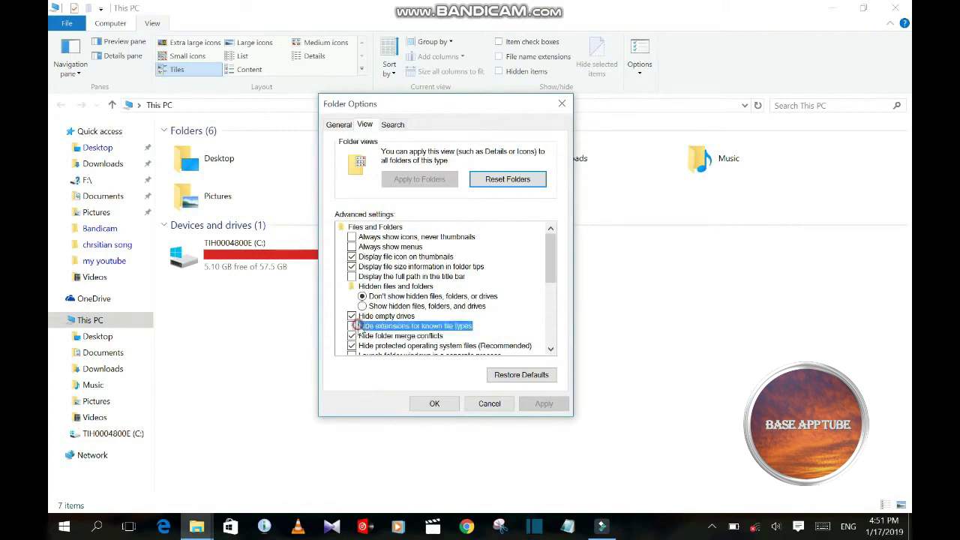
left_click(545, 404)
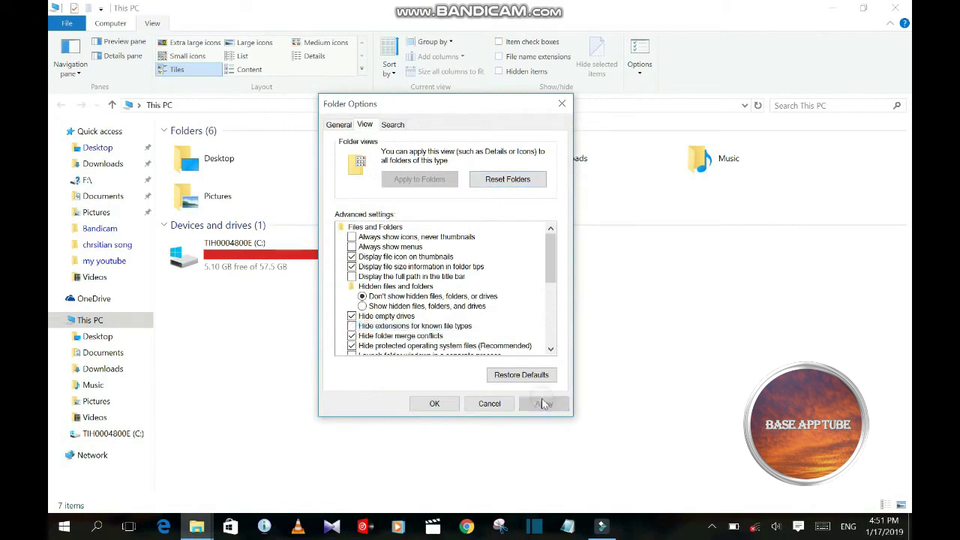
left_click(446, 405)
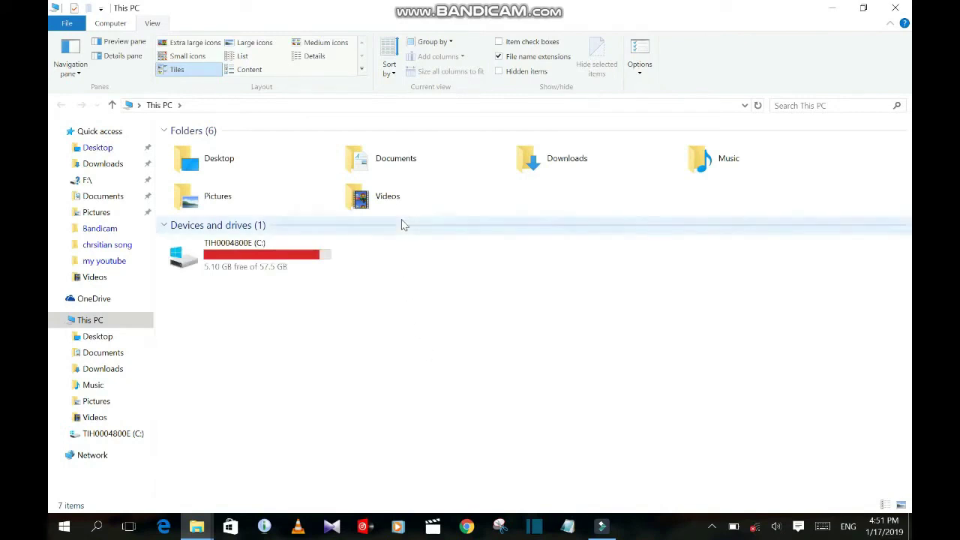
Step: Play A Sister's Secret (2018).mp4 from the Videos folder, skipping ahead to about 7:20, and return to the folder
double_click(404, 196)
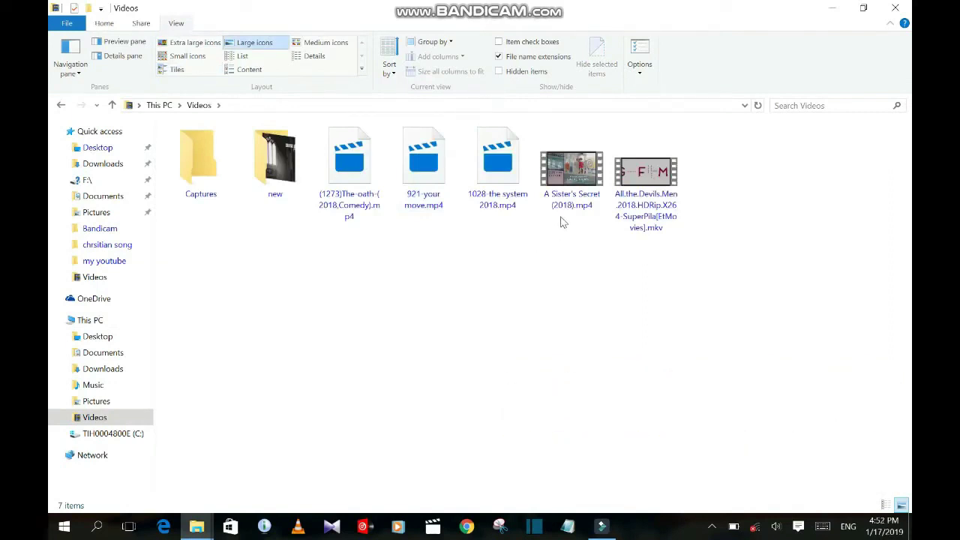
mouse_move(576, 208)
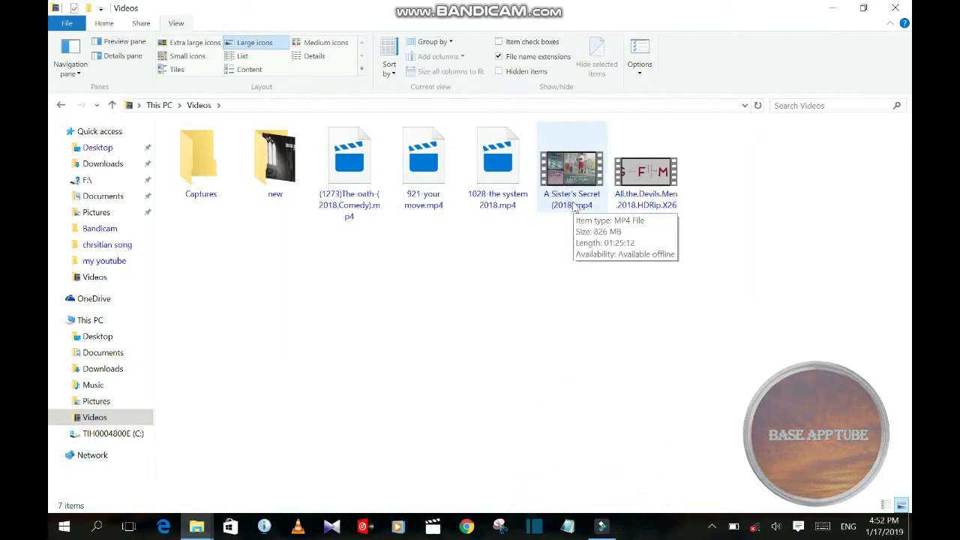
double_click(572, 203)
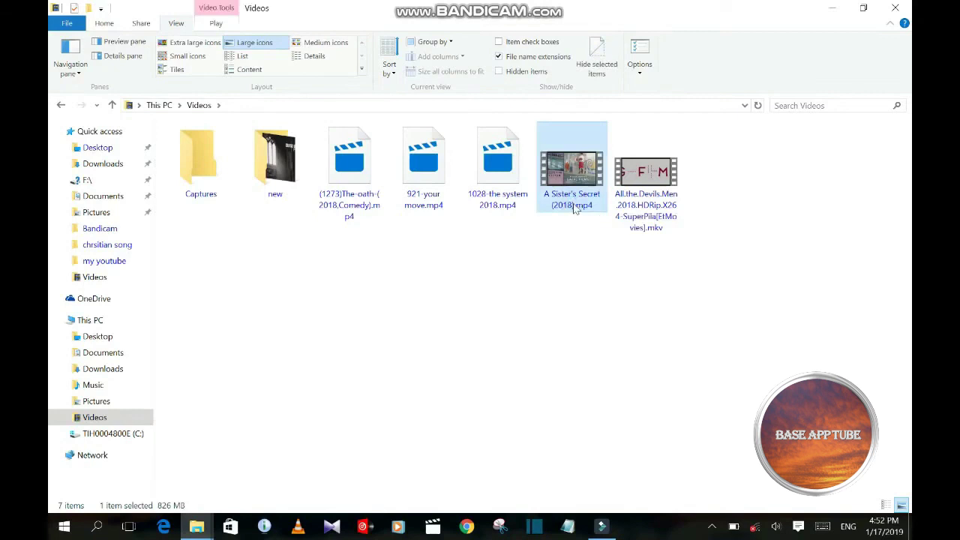
double_click(573, 204)
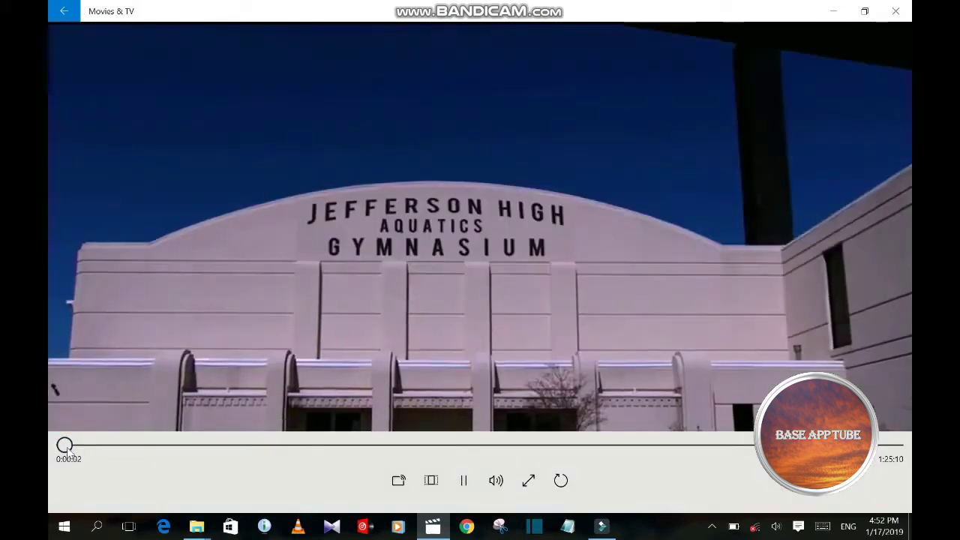
left_click_drag(64, 445, 141, 459)
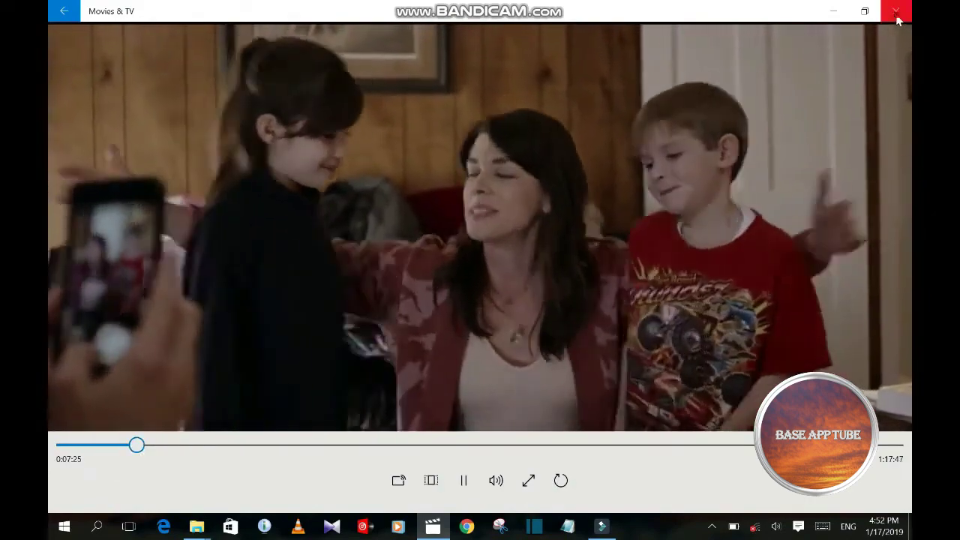
left_click(896, 10)
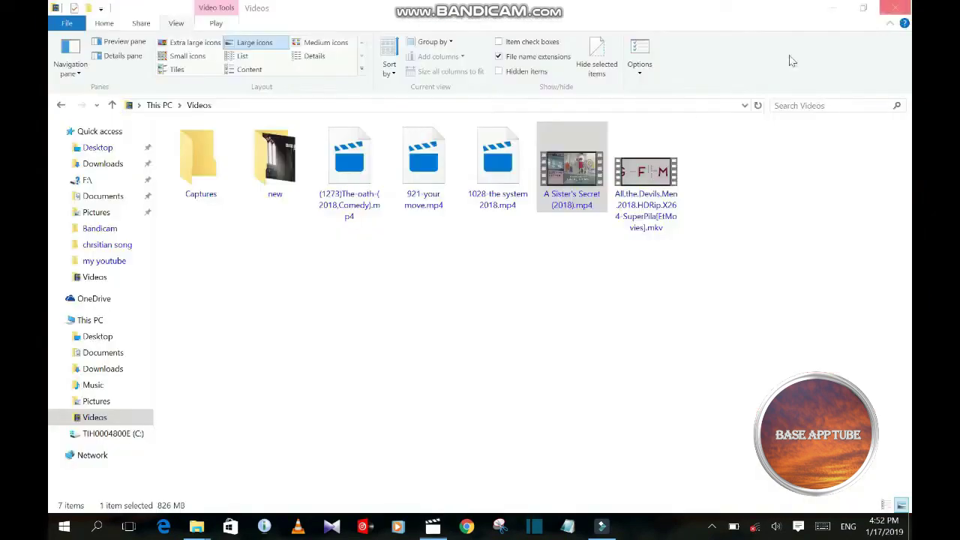
left_click(550, 243)
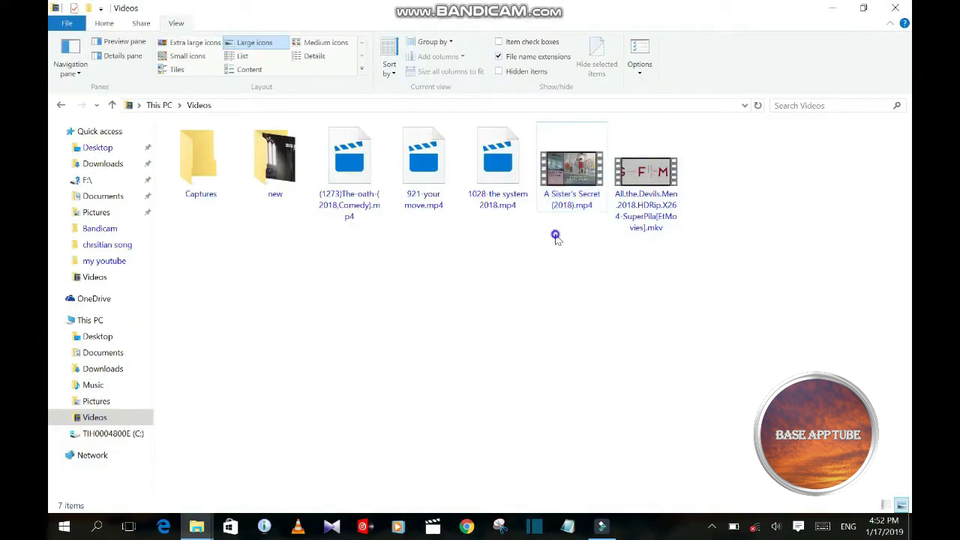
right_click(555, 236)
left_click(492, 290)
Step: Change the extension of A Sister's Secret (2018).mp4 to .mp3, accept the extension change, and refresh the folder
left_click(573, 184)
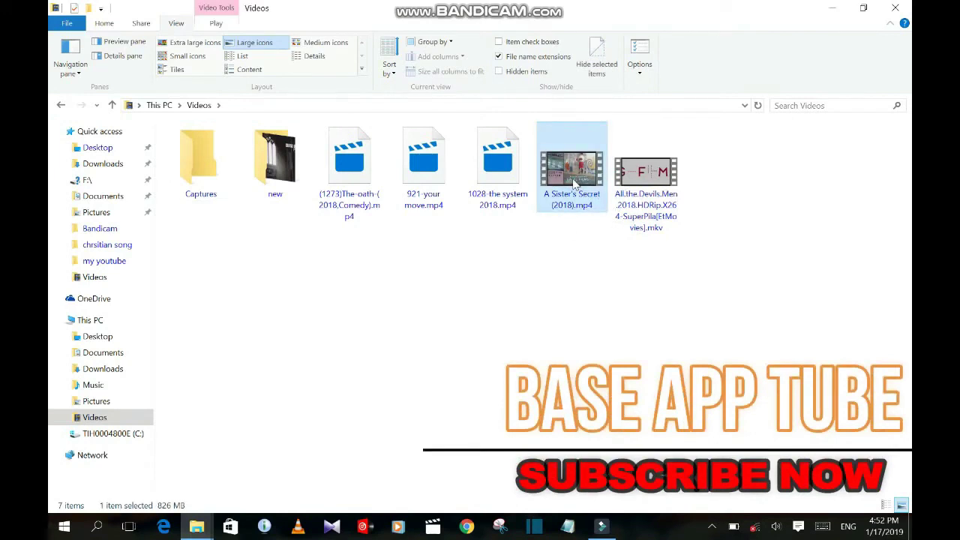
right_click(574, 183)
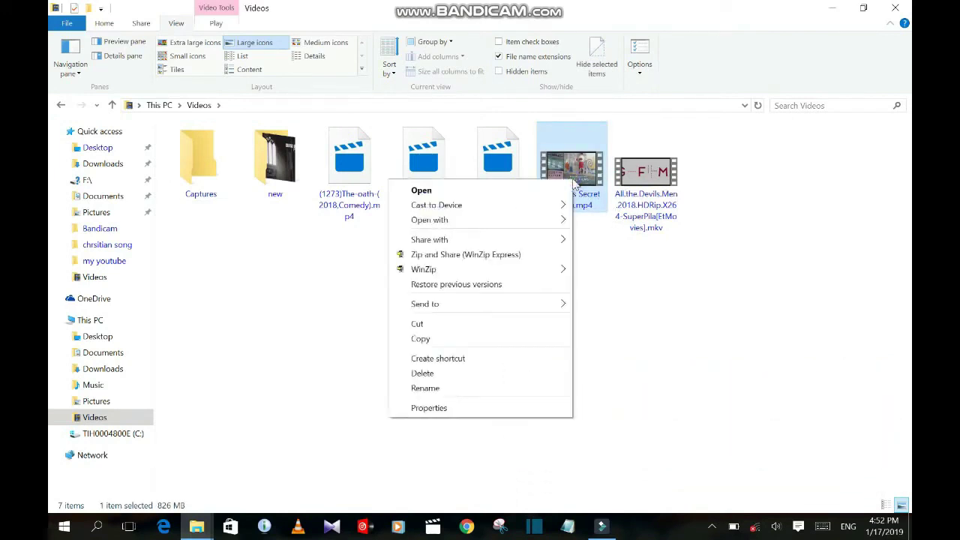
left_click(426, 388)
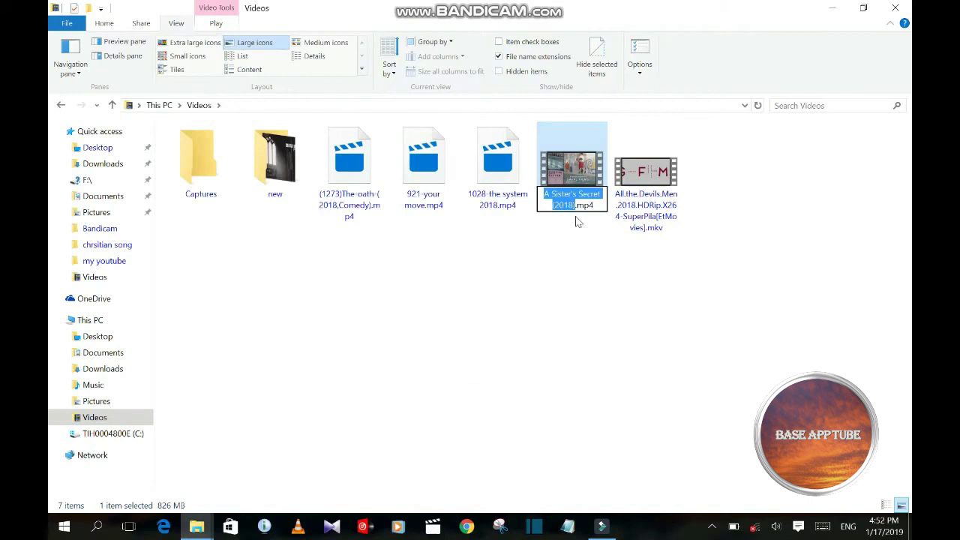
left_click(577, 220)
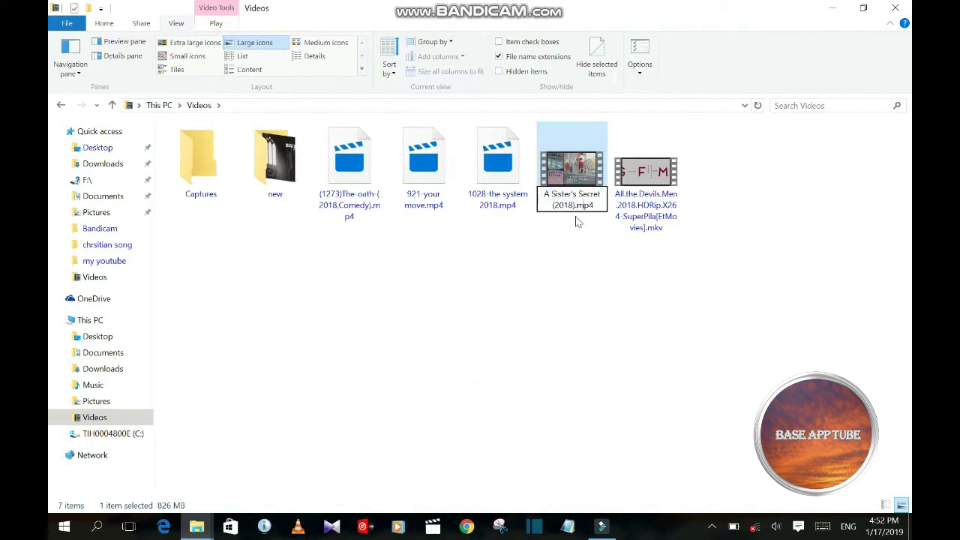
key("BackSpace")
type("3")
key("Return")
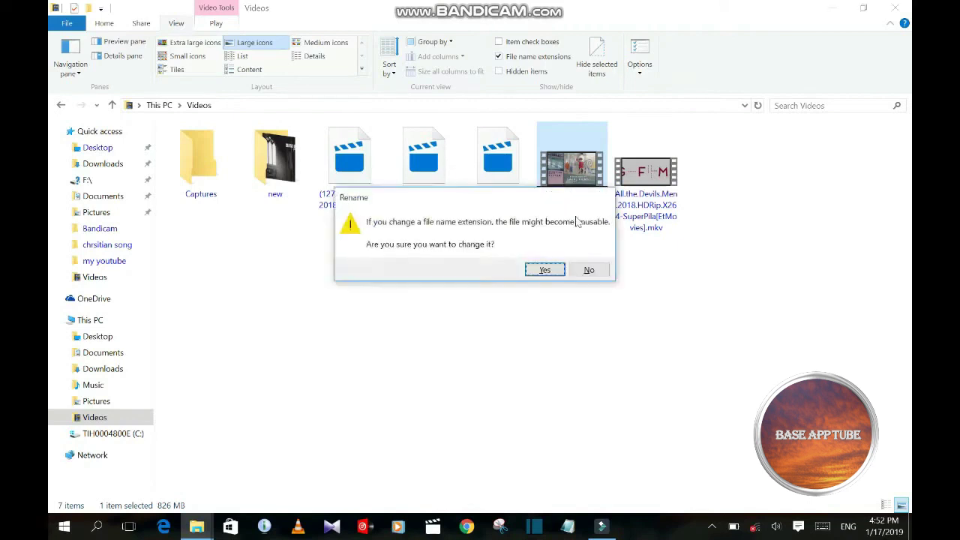
left_click(545, 271)
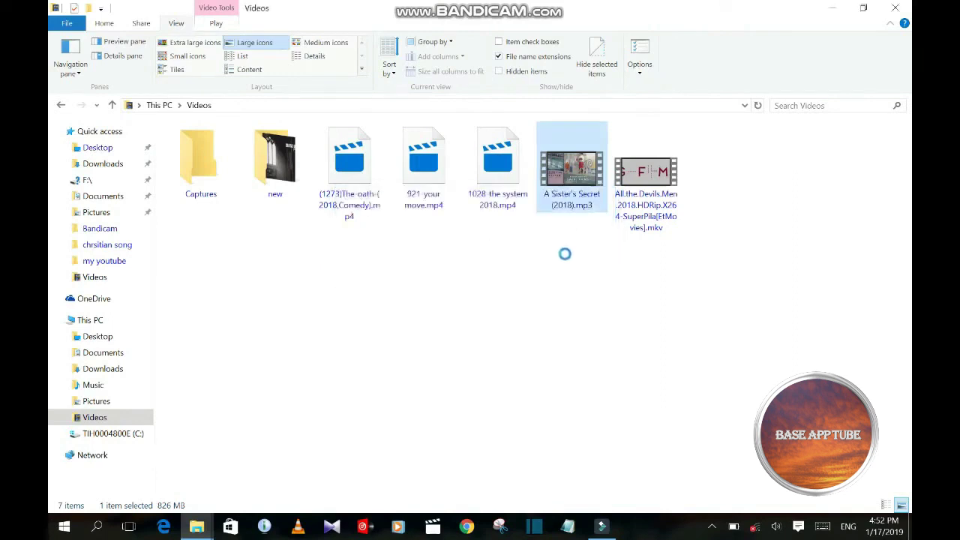
right_click(564, 255)
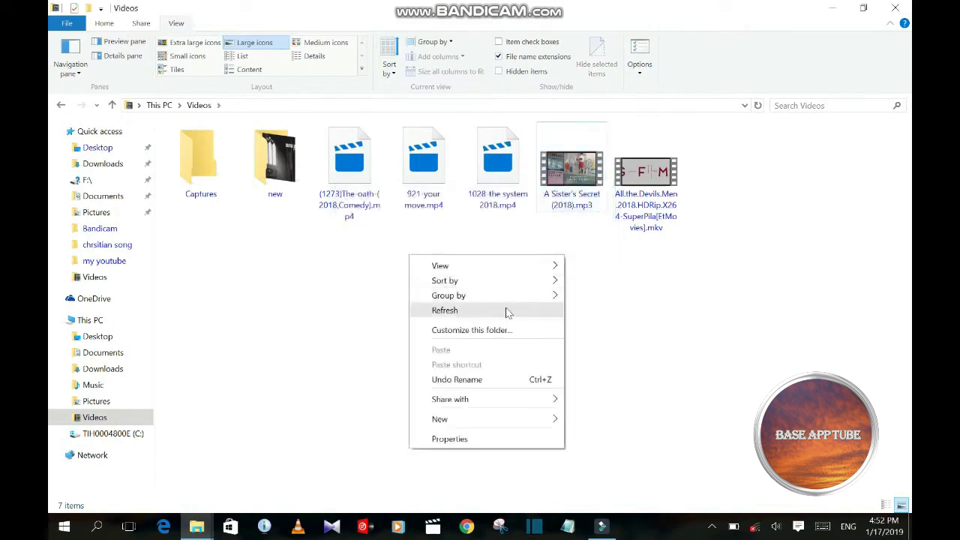
left_click(506, 311)
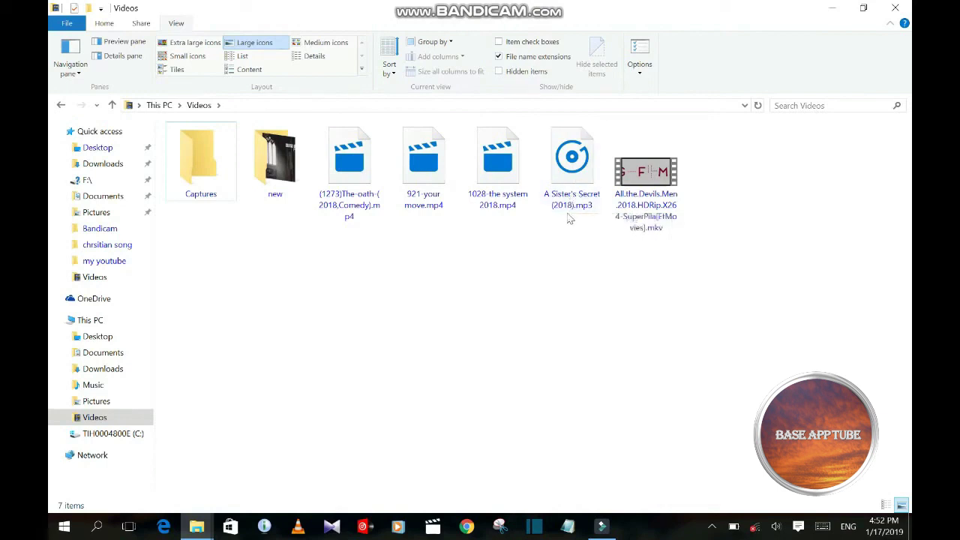
Step: Play A Sister's Secret (2018).mp3 to check it as audio, and return to the refreshed Videos folder
double_click(578, 203)
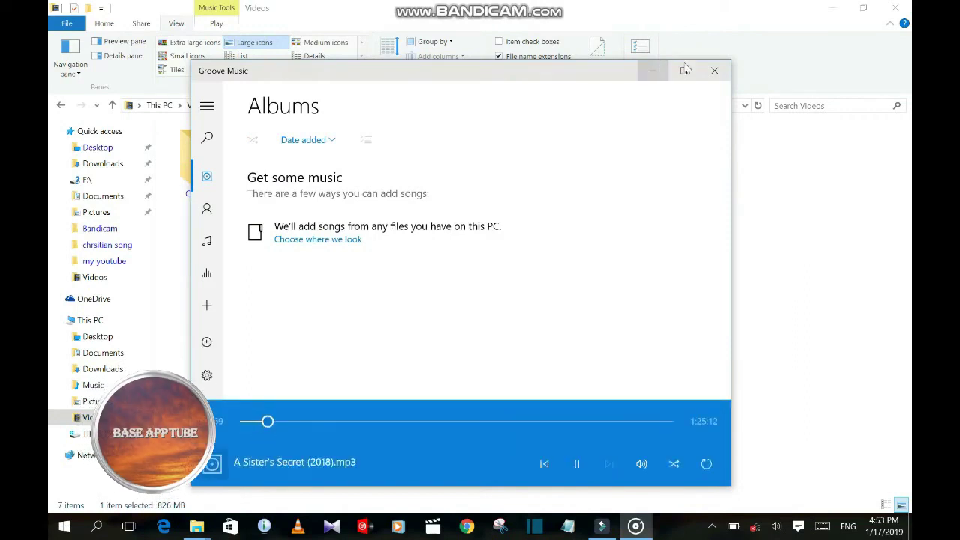
left_click(714, 70)
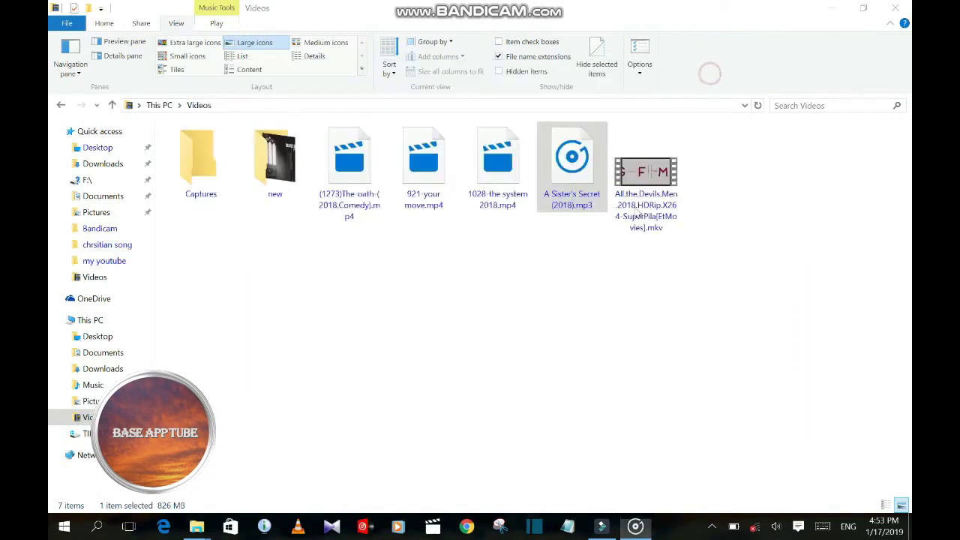
right_click(583, 241)
left_click(501, 294)
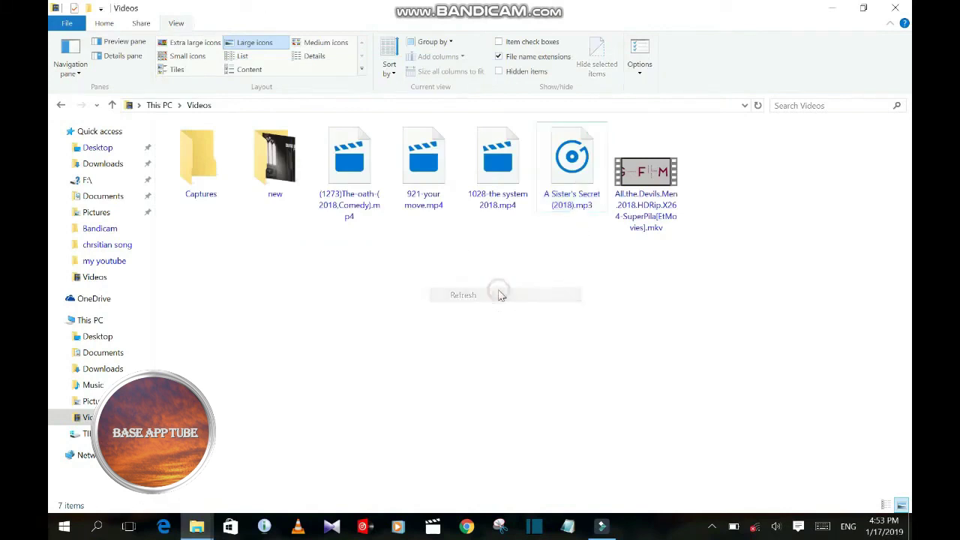
Step: Change the extension of A Sister's Secret (2018).mp3 back to .mp4, accept the extension change, and refresh the folder
right_click(582, 184)
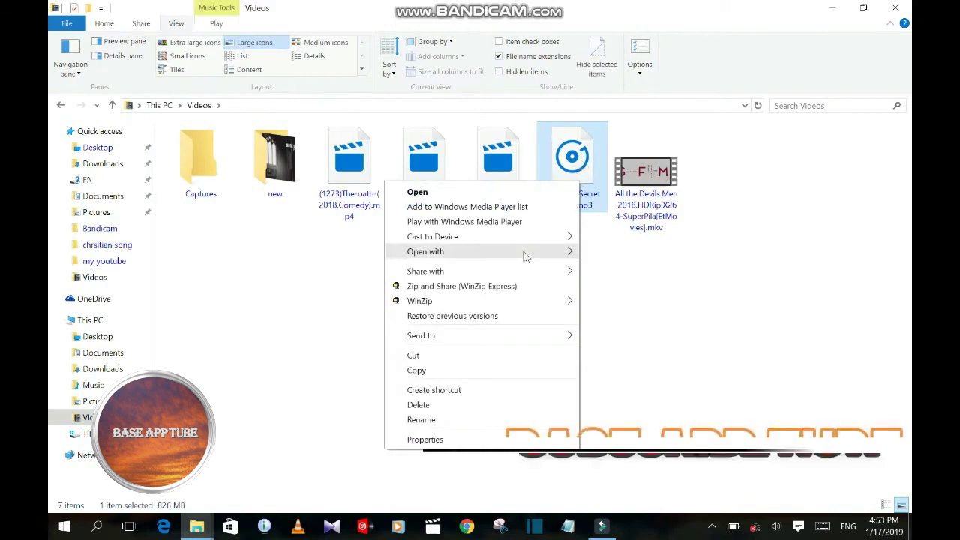
left_click(421, 419)
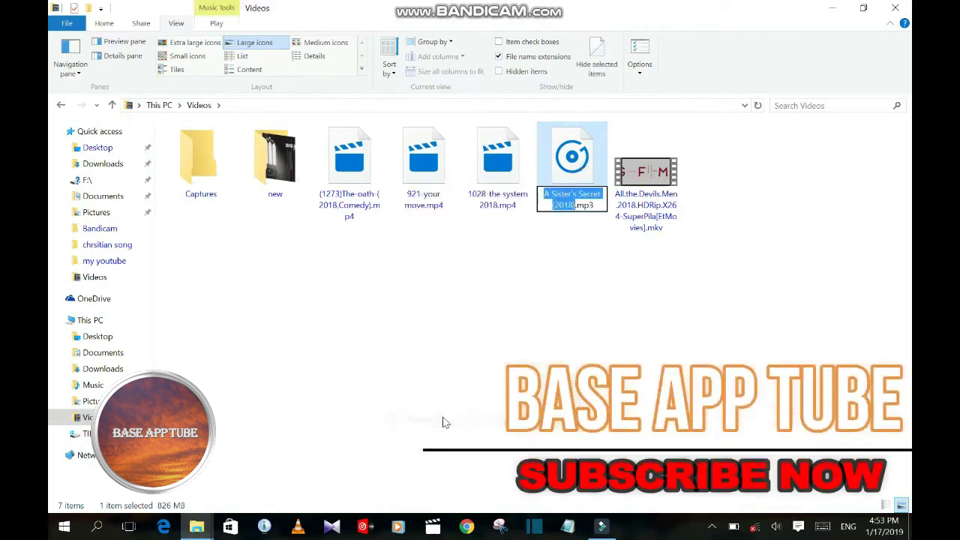
key("End")
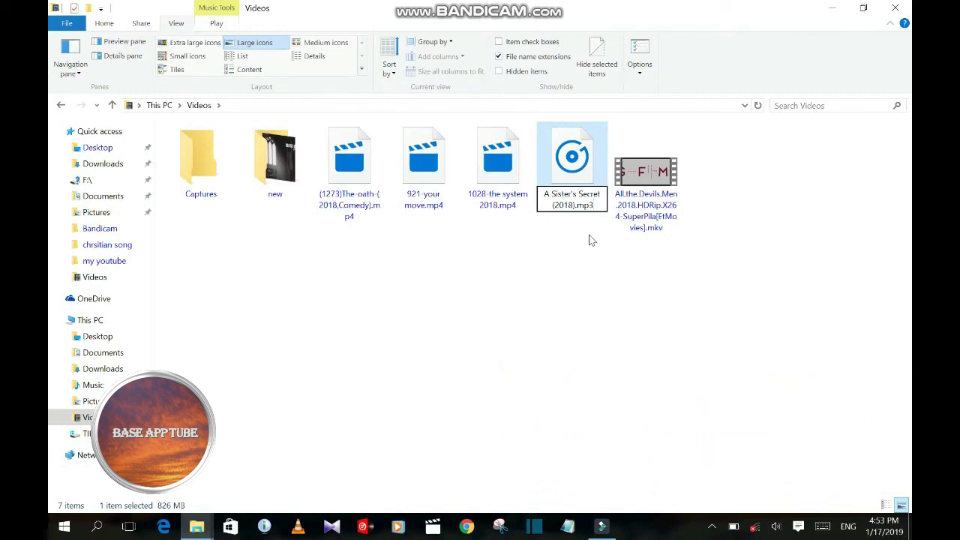
key("BackSpace")
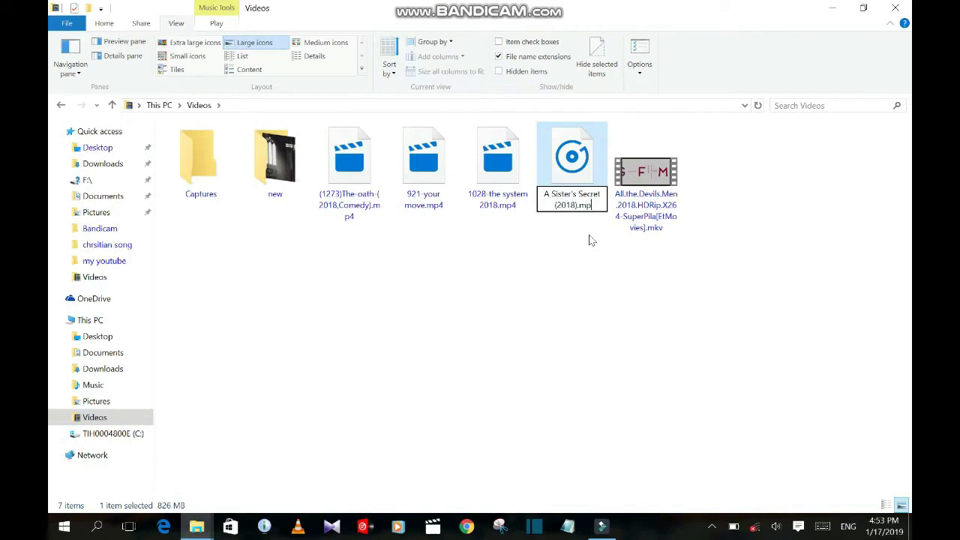
type("4")
key("Return")
key("Return")
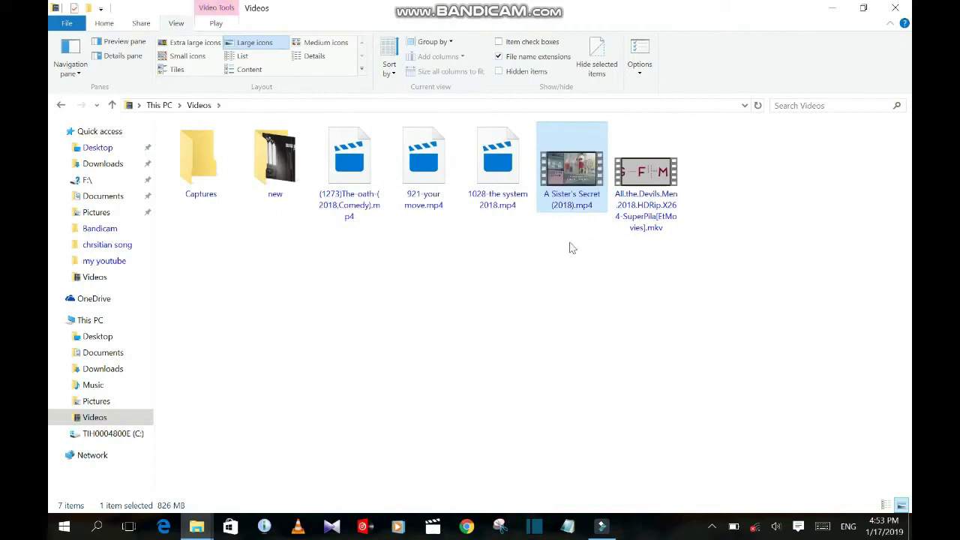
right_click(570, 243)
left_click(482, 298)
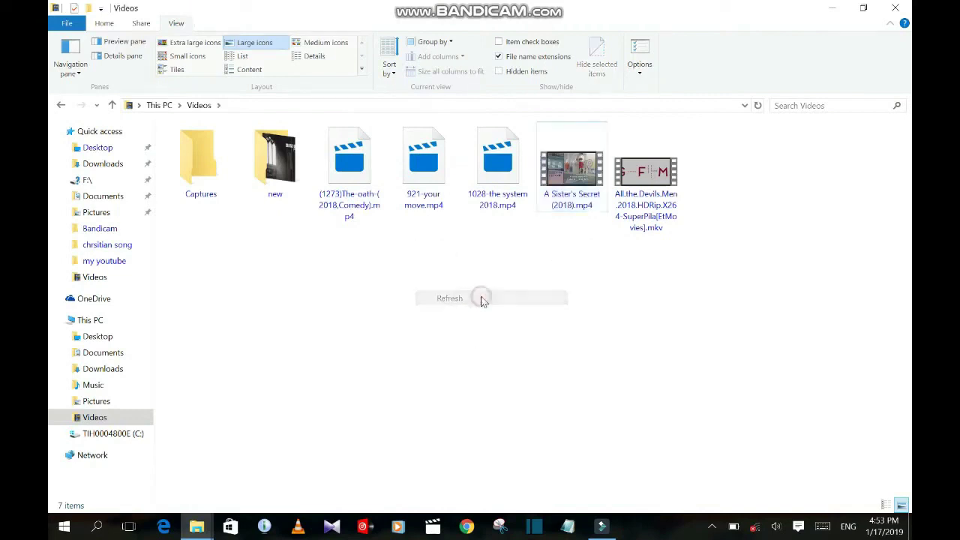
Step: Play A Sister's Secret (2018).mp4 and skip ahead to about 3:00 to check the picture
left_click(576, 191)
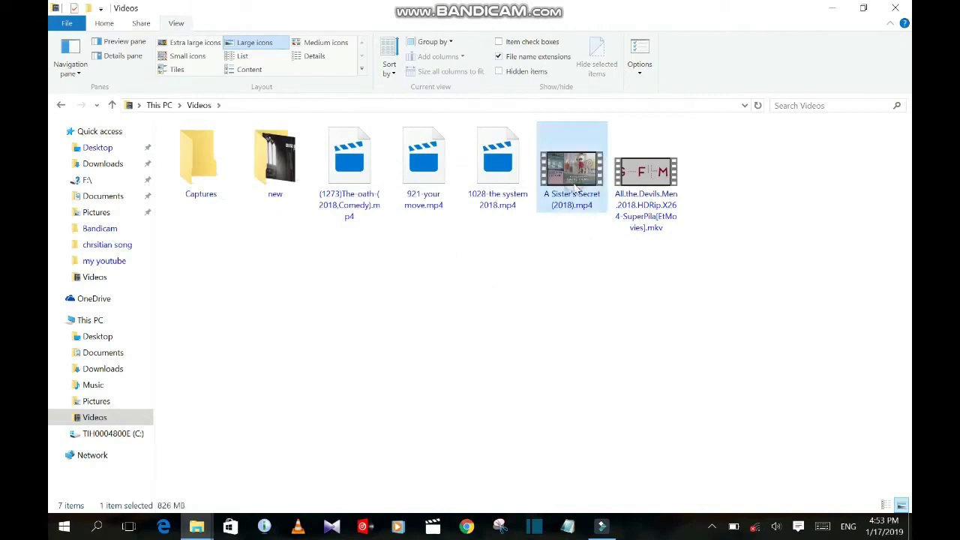
double_click(576, 190)
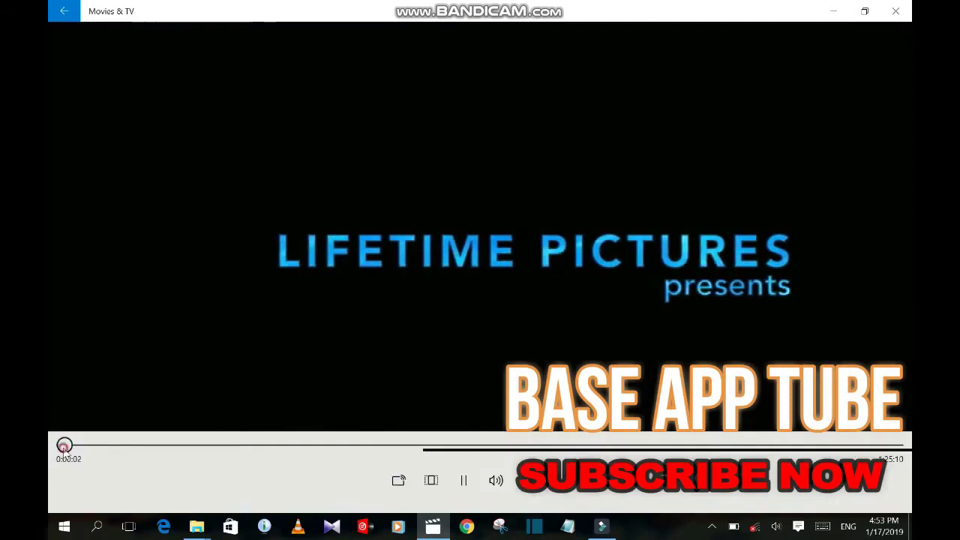
left_click(93, 445)
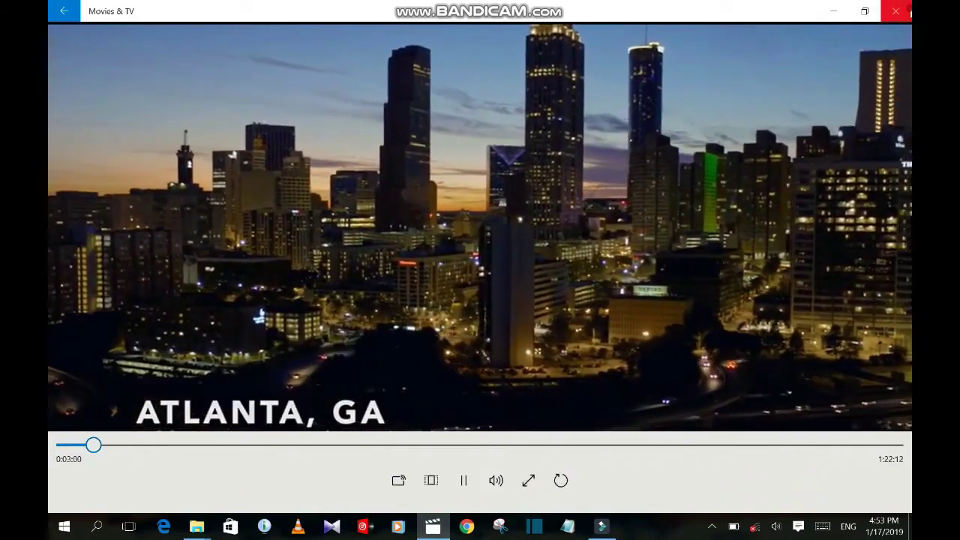
Step: Close the video player and the Videos folder window, and refresh the desktop
left_click(895, 10)
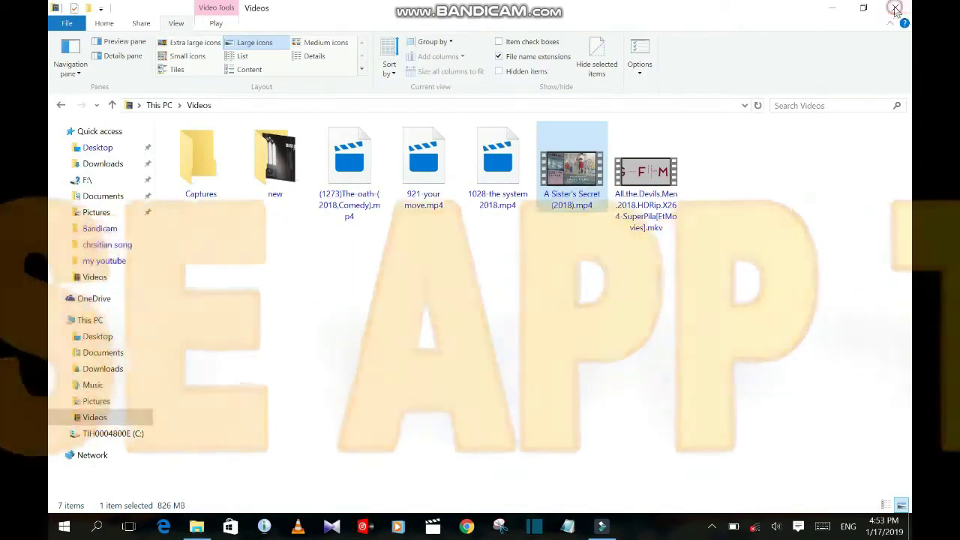
left_click(895, 10)
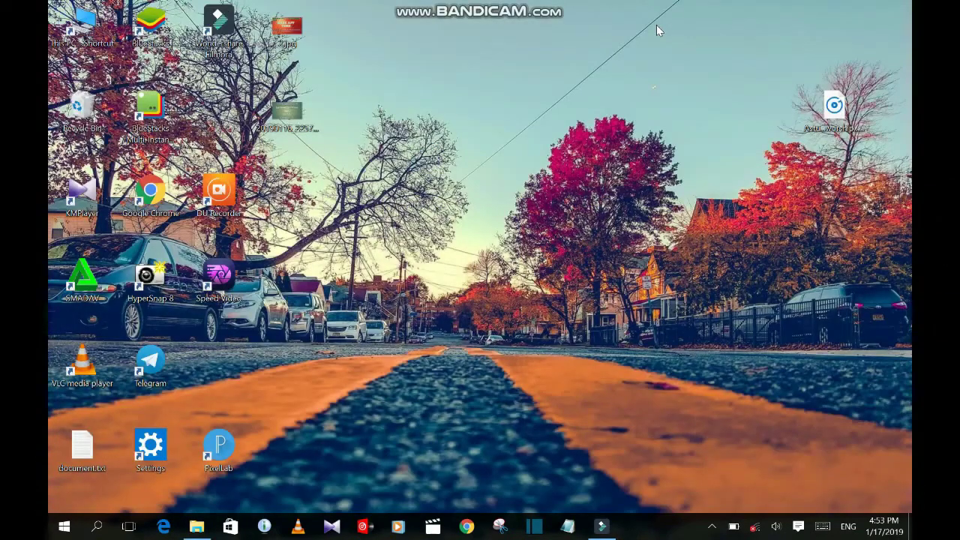
right_click(652, 20)
left_click(574, 66)
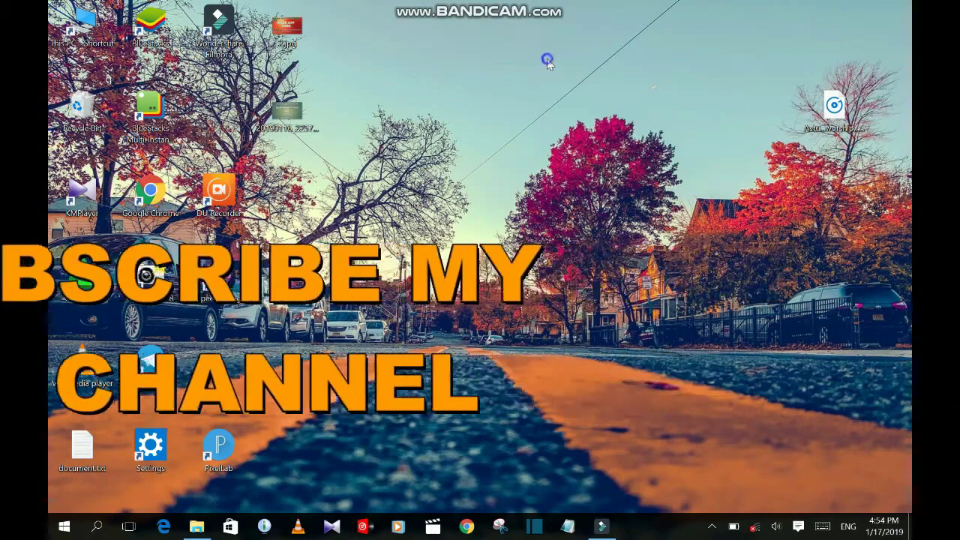
right_click(547, 64)
left_click(494, 100)
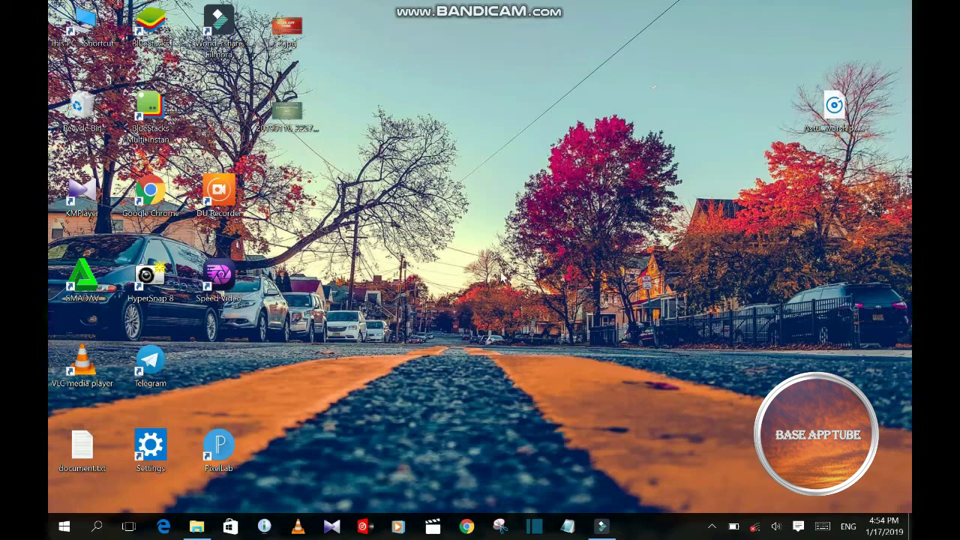
Step: Write "base app tube" in a new Notepad document and close it without saving
left_click(567, 527)
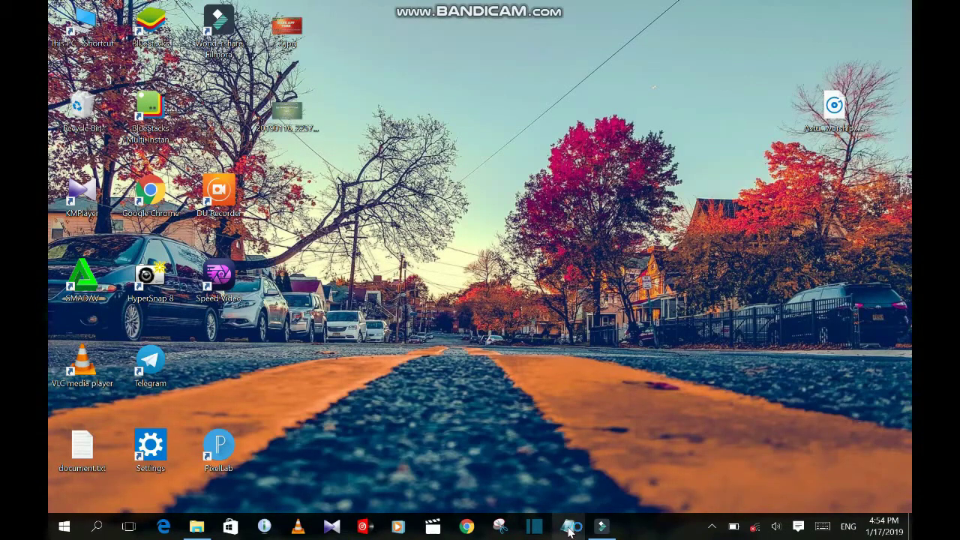
type("base app tube")
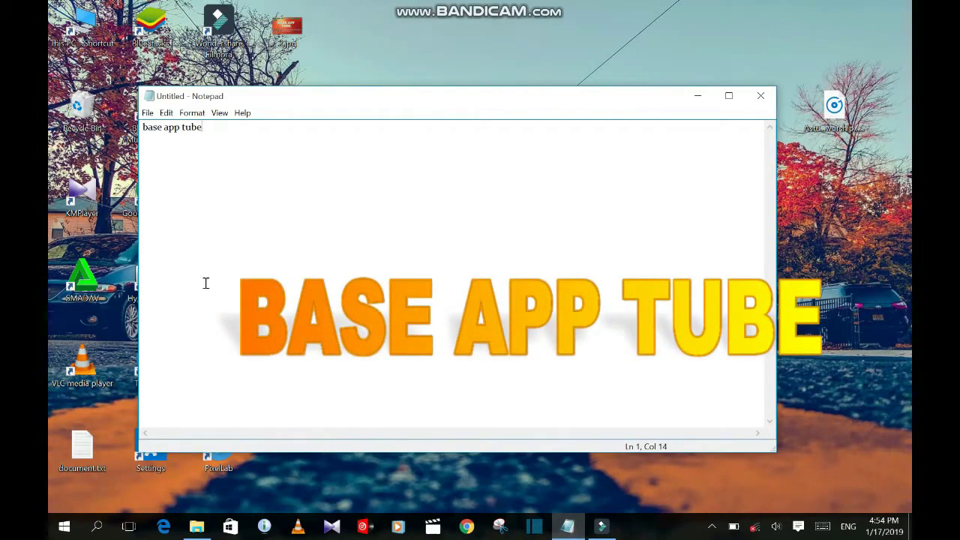
left_click_drag(208, 131, 142, 129)
left_click(189, 170)
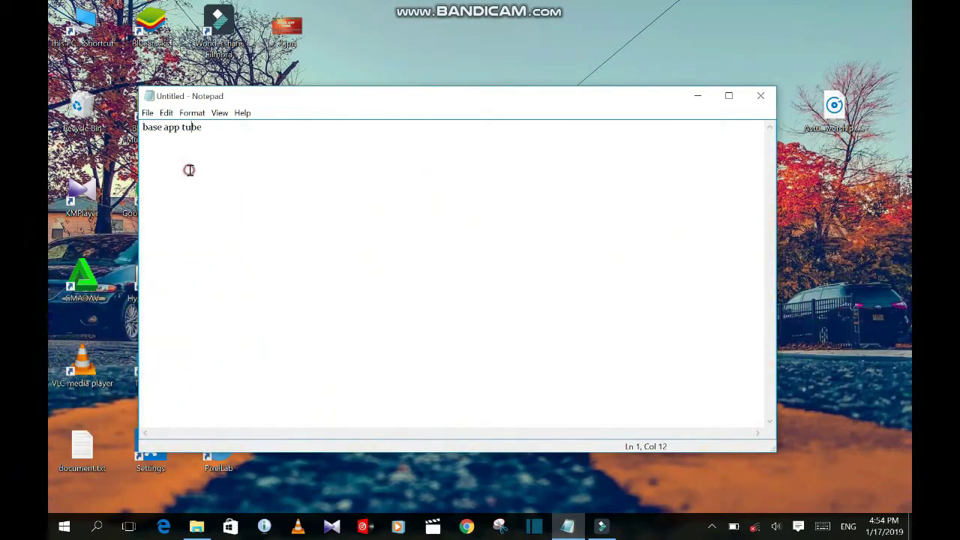
left_click(768, 104)
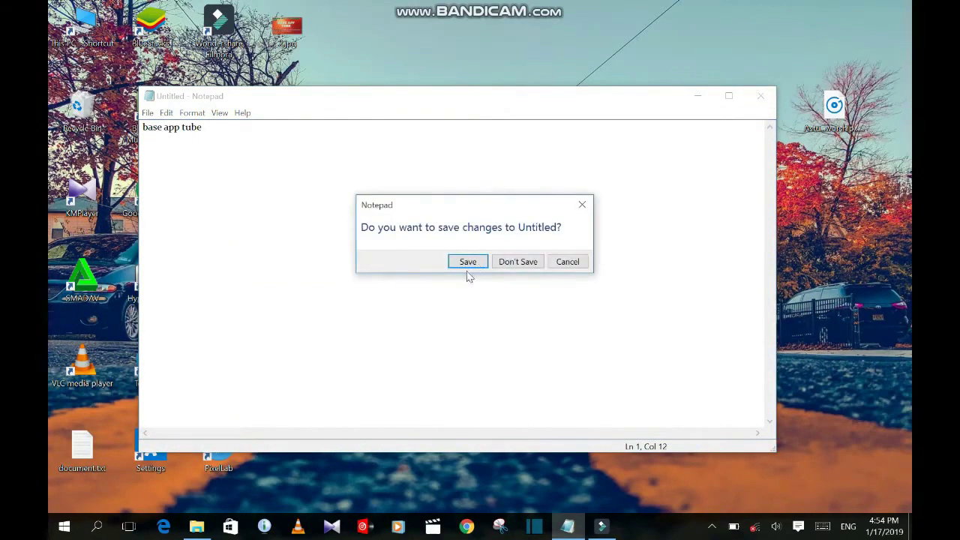
left_click(510, 263)
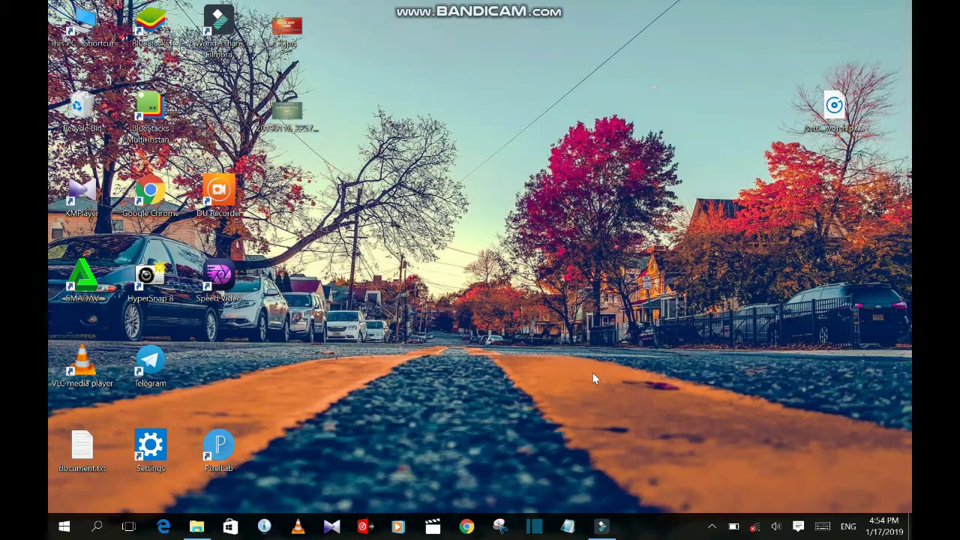
right_click(602, 462)
left_click(531, 317)
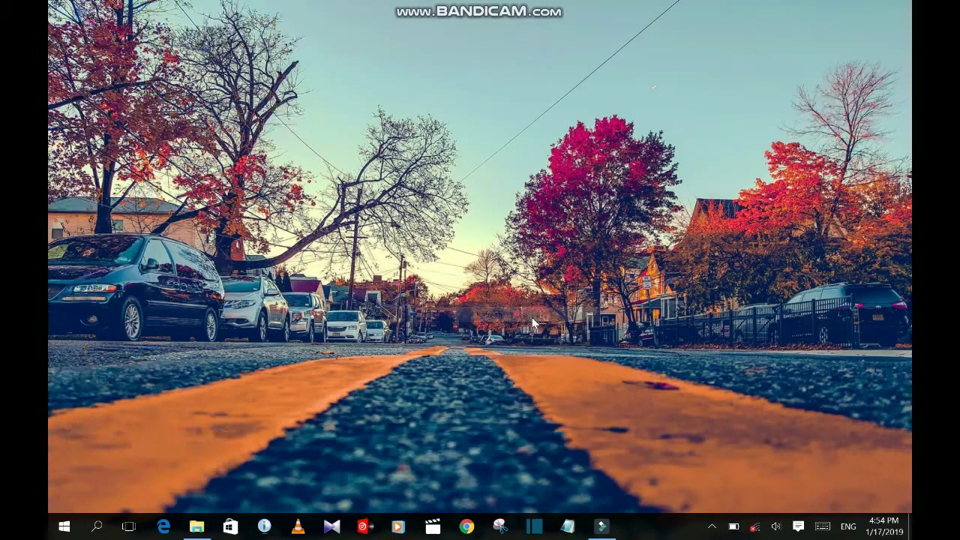